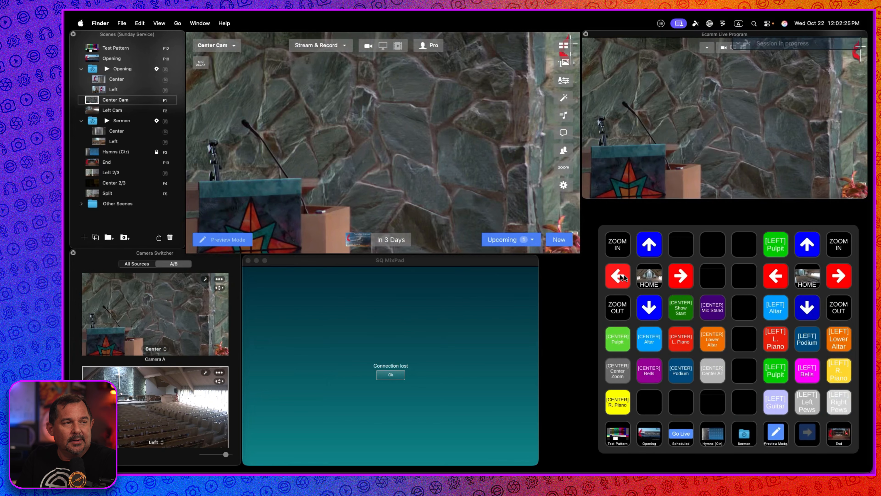
# Pan the center camera to the right using the virtual Stream Deck's right-arrow key.
pyautogui.click(687, 277)
pyautogui.click(686, 277)
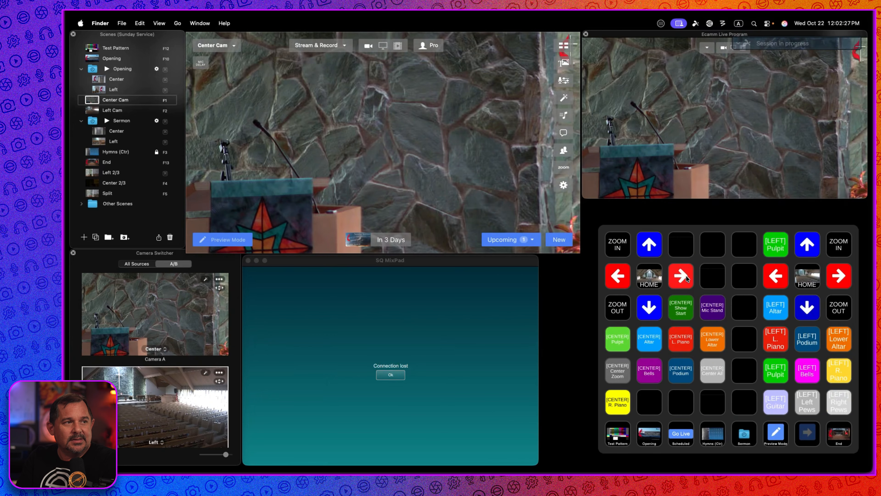
pyautogui.click(687, 277)
pyautogui.click(687, 279)
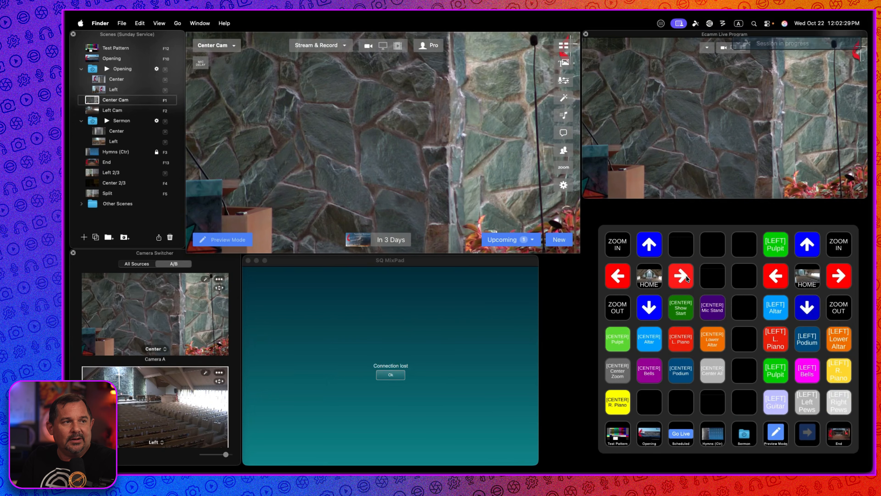
pyautogui.click(687, 278)
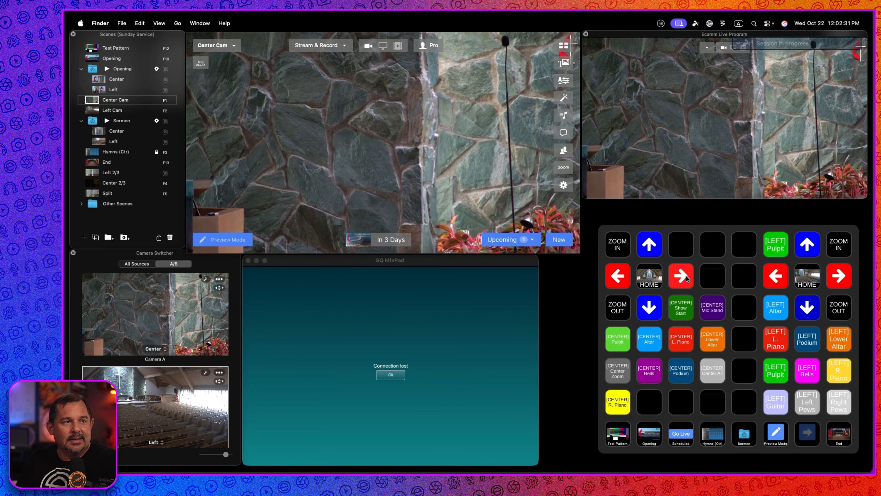
pyautogui.click(686, 276)
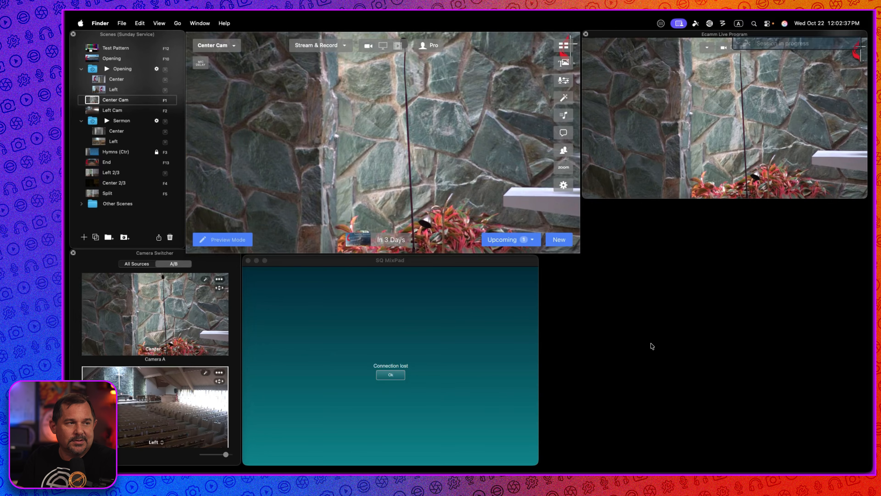
# Pan the center camera right with the joystick in its PTZ control panel, then close the panel.
pyautogui.click(219, 383)
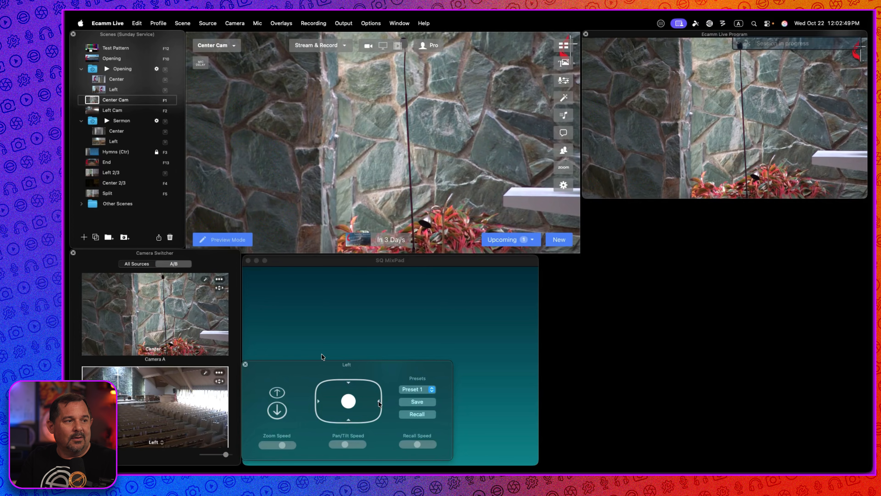
pyautogui.click(246, 364)
pyautogui.click(219, 288)
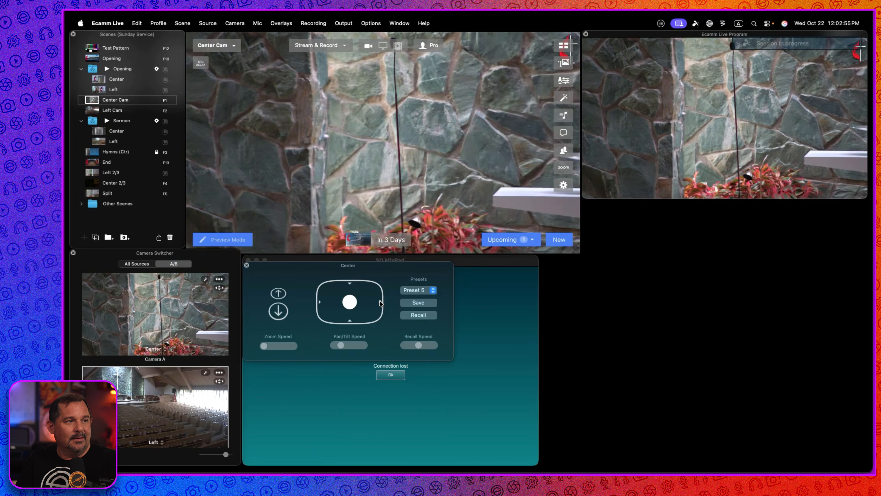
pyautogui.click(380, 303)
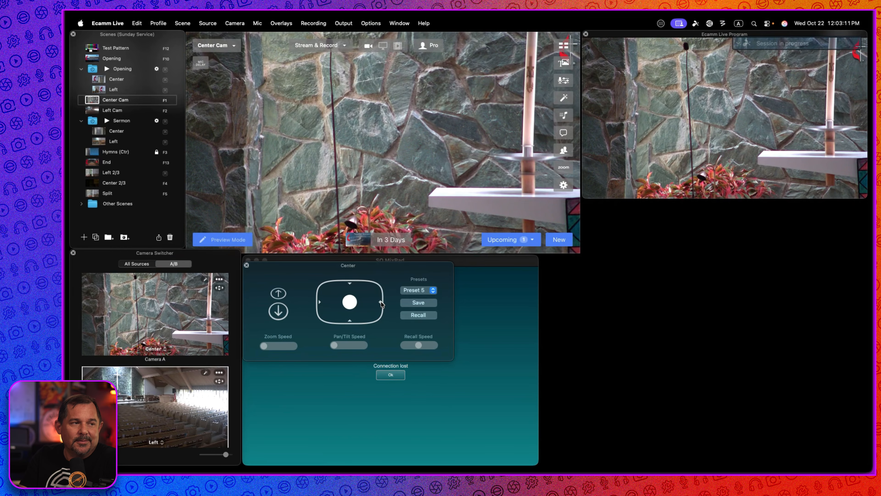
pyautogui.click(247, 265)
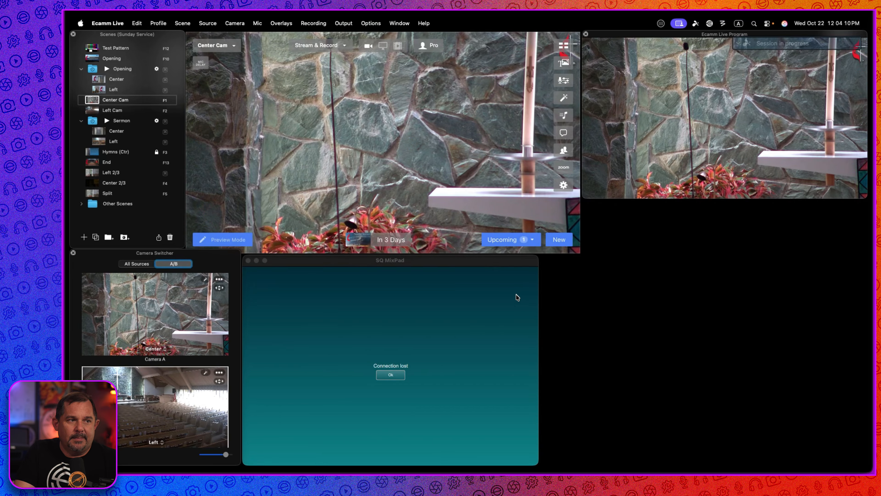
# Summon the virtual Stream Deck and switch to the Test Pattern scene, then to the Opening scene.
pyautogui.hotkey('ctrl', 'shift', 's')
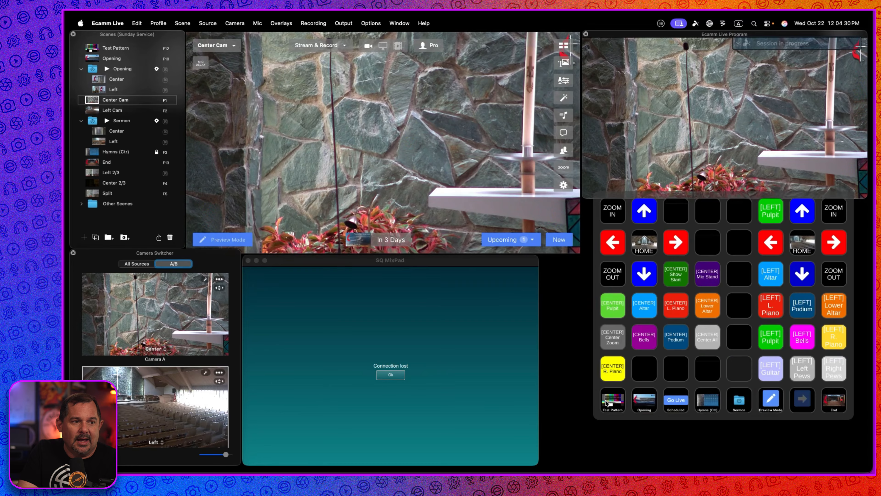
pyautogui.click(613, 401)
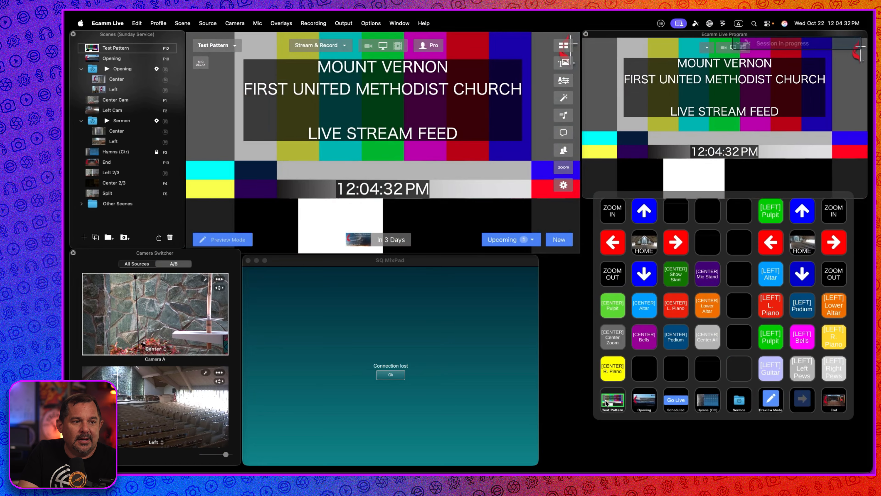
pyautogui.click(637, 399)
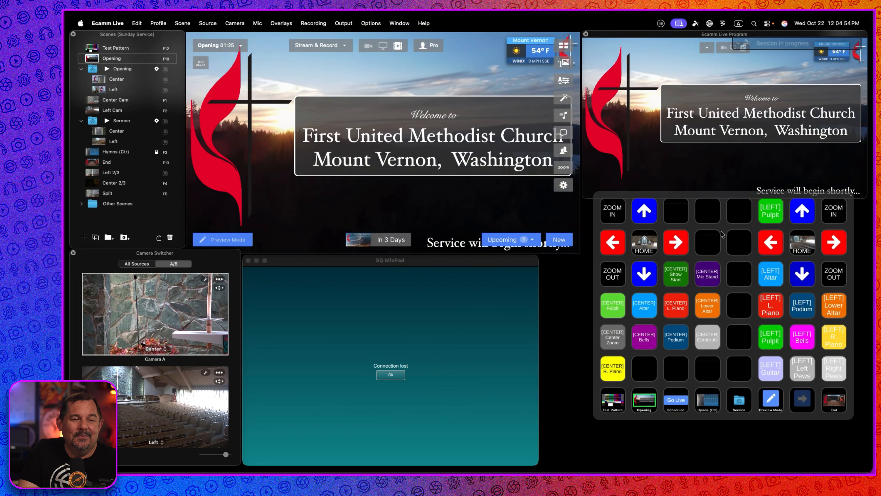
pyautogui.click(620, 462)
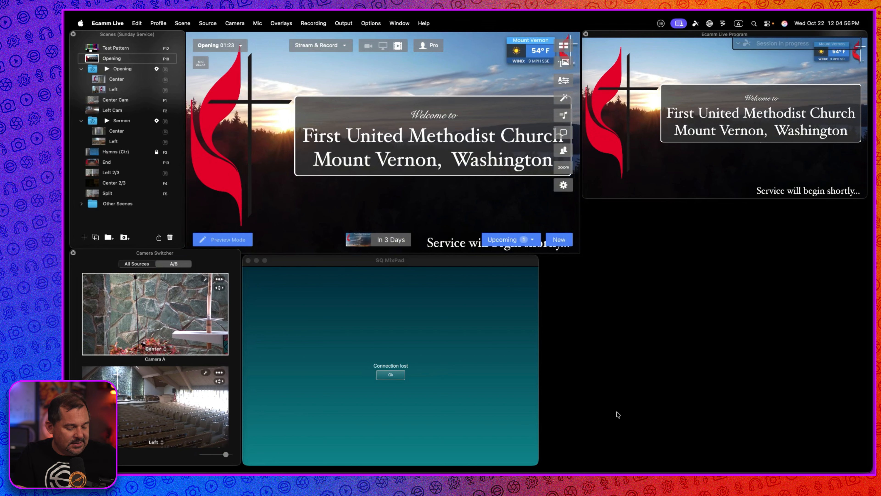
# Summon the virtual Stream Deck again and open its configuration in the Stream Deck app.
pyautogui.hotkey('ctrl', 'shift', 's')
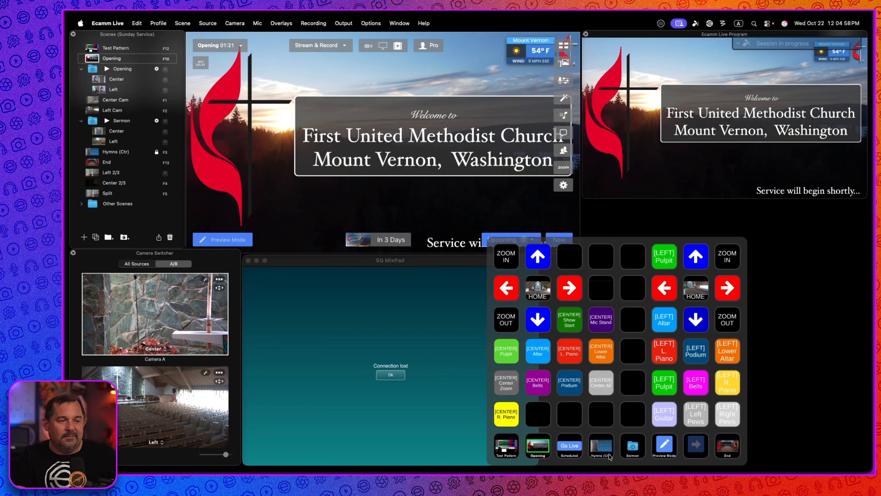
pyautogui.rightClick(522, 447)
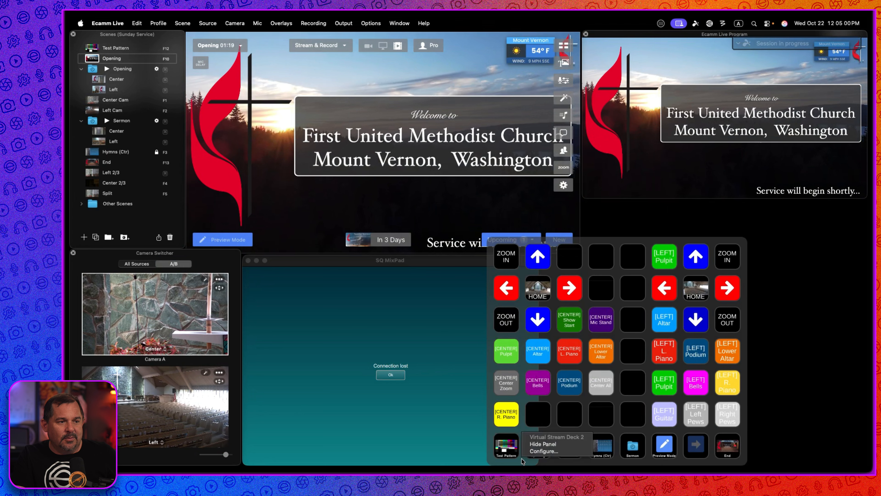
pyautogui.click(553, 452)
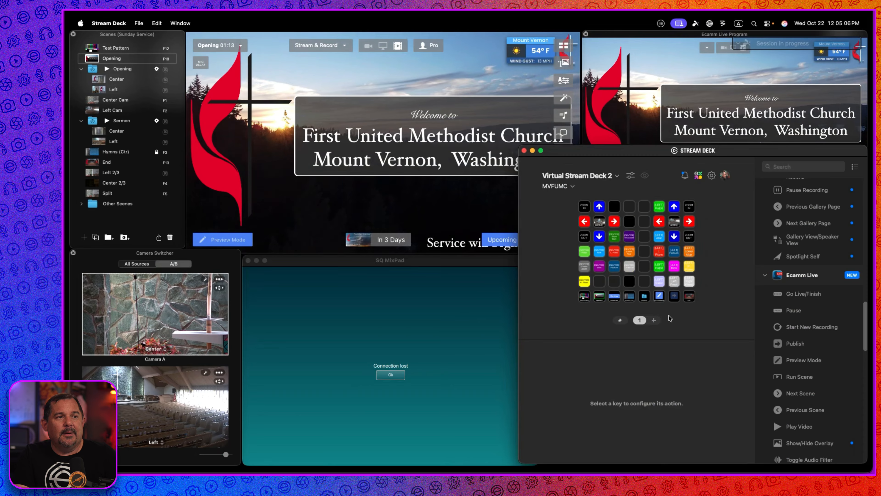
# Turn on Hide unused keys in the Virtual Stream Deck 2 layout settings.
pyautogui.click(631, 177)
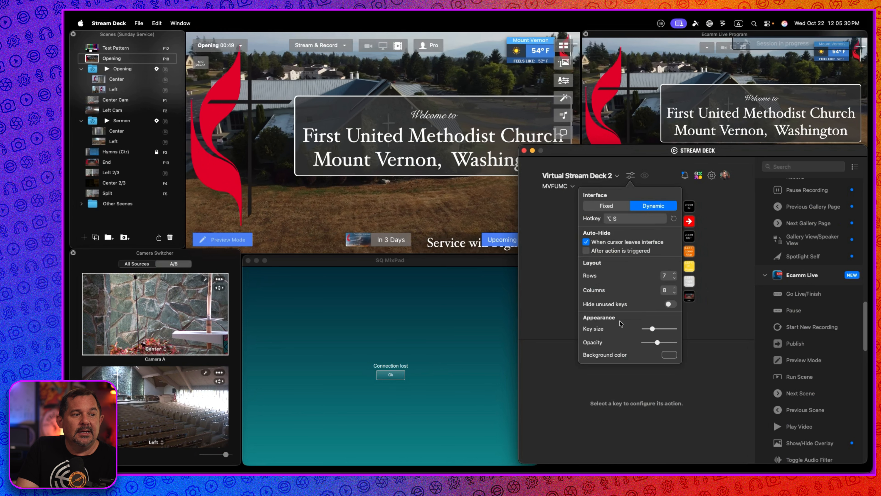
pyautogui.click(671, 304)
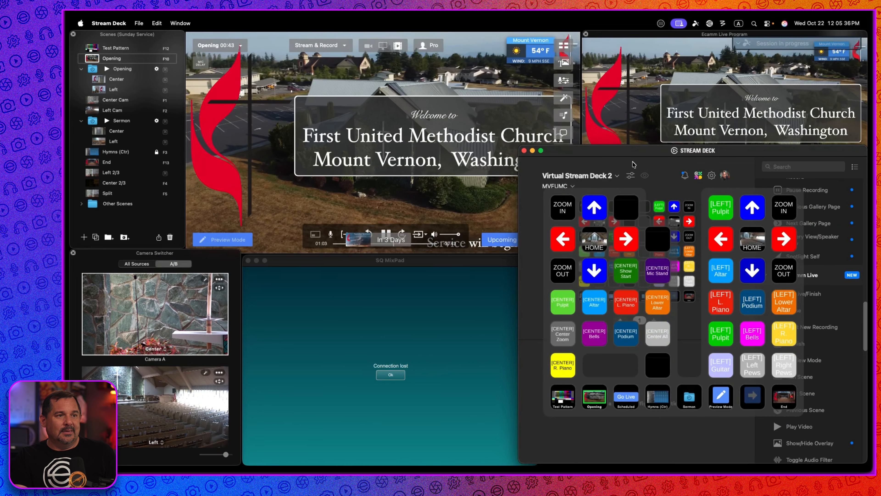
# Summon and dismiss the virtual Stream Deck at the pointer to preview its layout.
pyautogui.middleClick(276, 224)
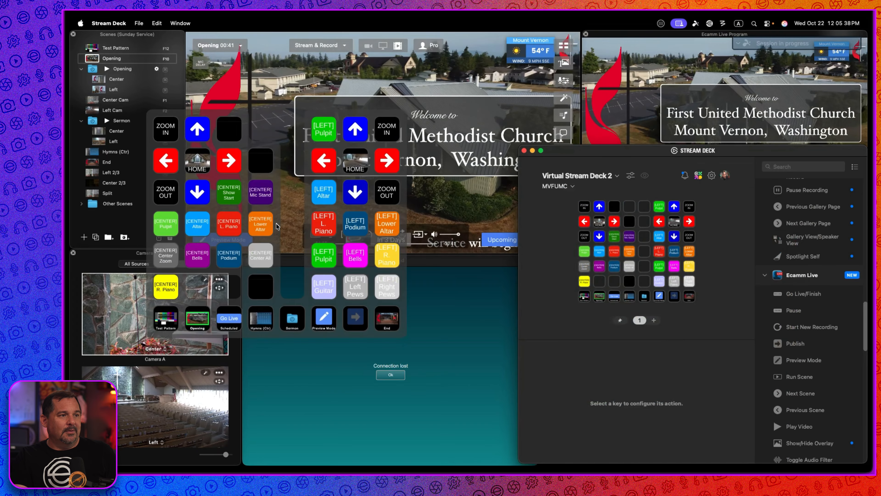
pyautogui.middleClick(292, 190)
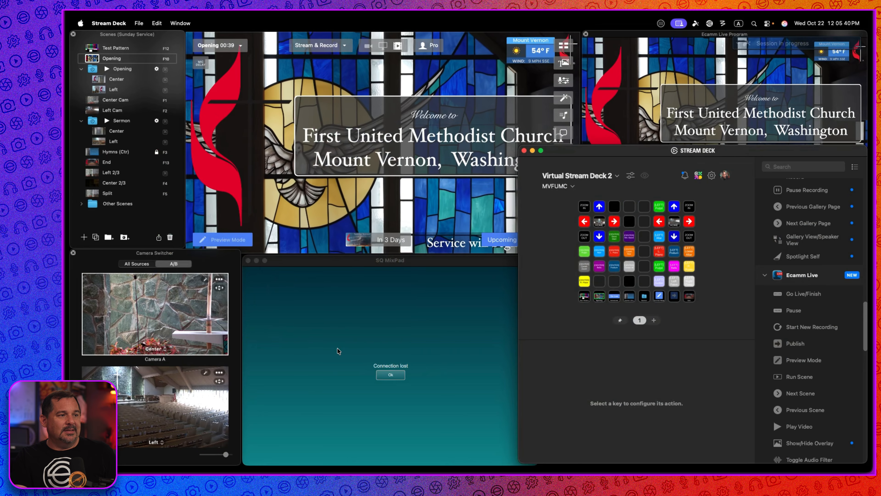
pyautogui.middleClick(337, 348)
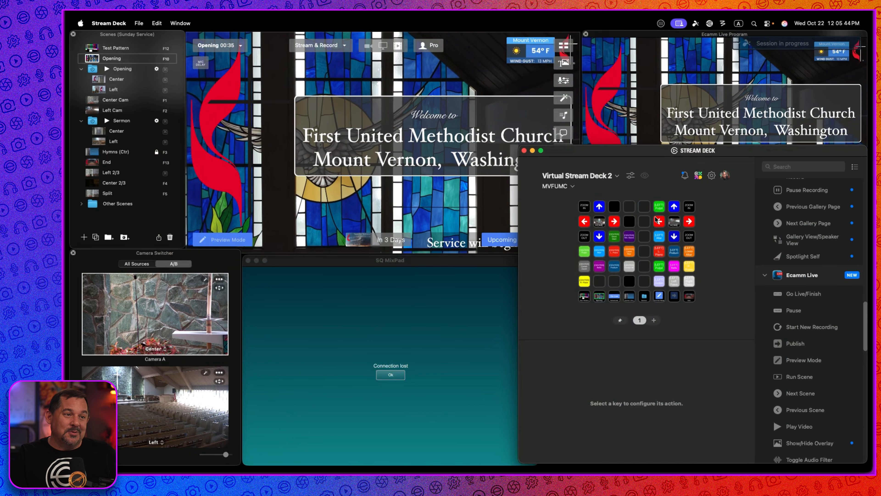
# Turn Hide unused keys back off in the layout settings.
pyautogui.click(630, 177)
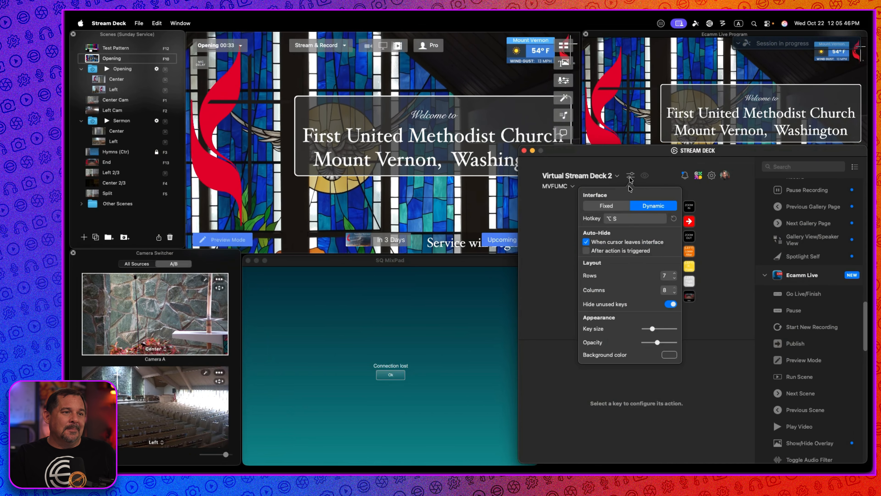
pyautogui.click(670, 305)
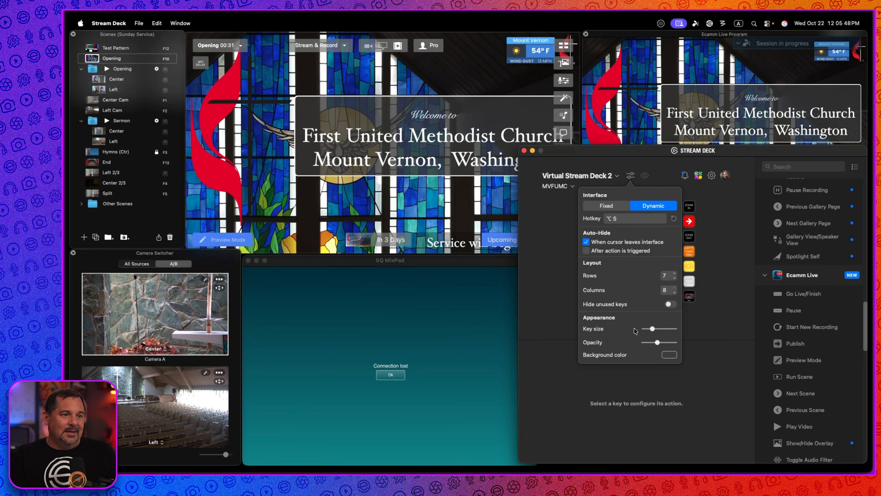
# Set the key size to maximum and summon the virtual Stream Deck to preview it.
pyautogui.moveTo(652, 328); pyautogui.dragTo(693, 330)
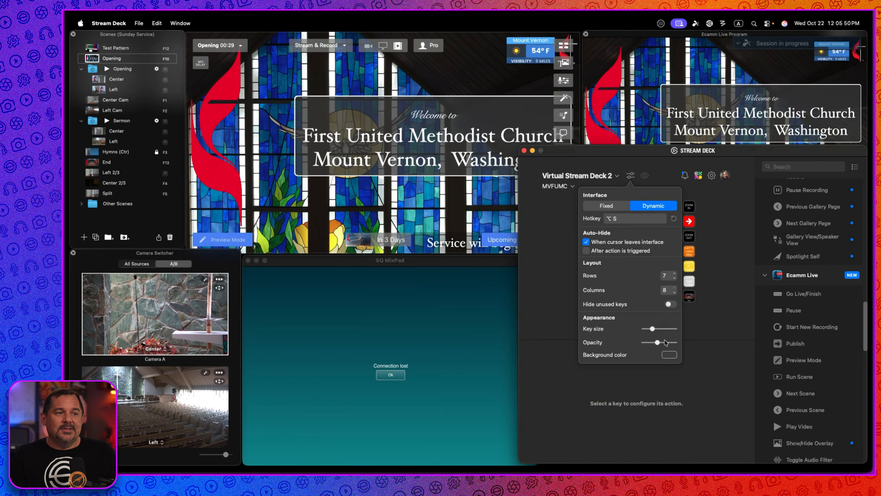
pyautogui.hotkey('alt', 's')
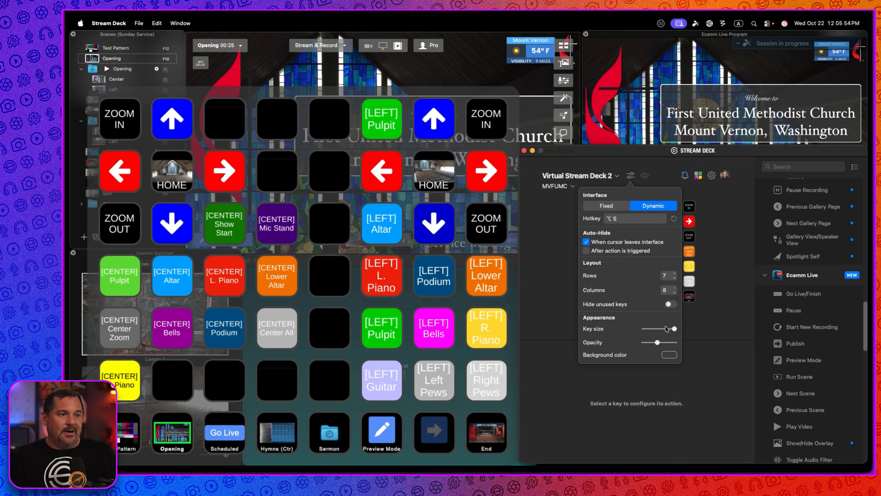
# Set the key size to minimum and summon the virtual Stream Deck to preview it.
pyautogui.moveTo(675, 328)
pyautogui.mouseDown()
pyautogui.moveTo(635, 330)
pyautogui.moveTo(665, 331)
pyautogui.mouseUp()
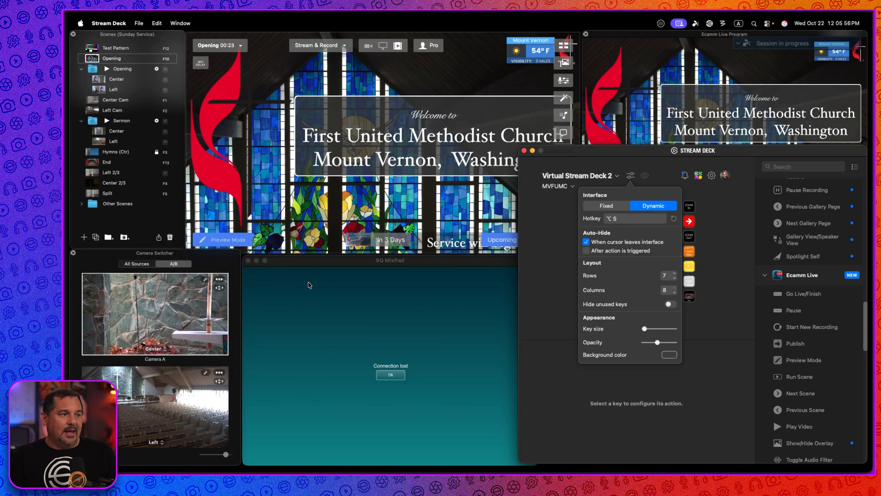
pyautogui.hotkey('alt', 's')
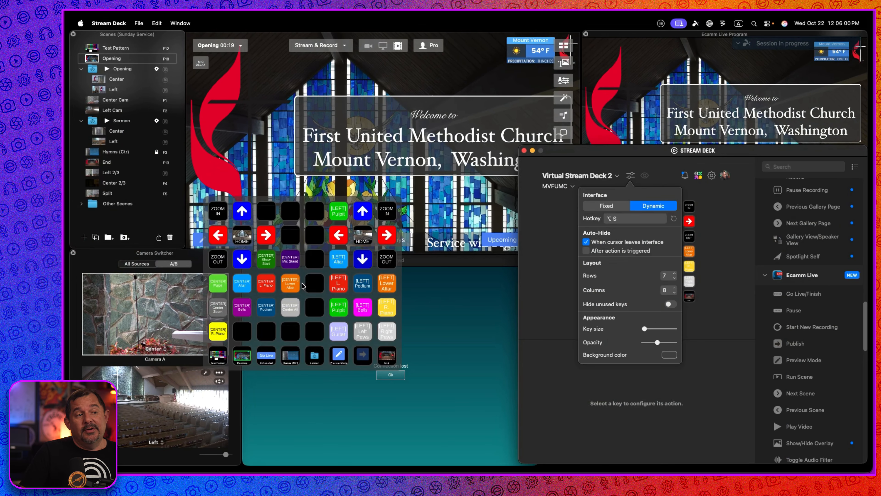
# Set the key size to a medium value, preview the resized deck, and dismiss it.
pyautogui.moveTo(648, 330)
pyautogui.mouseDown()
pyautogui.moveTo(676, 328)
pyautogui.moveTo(658, 330)
pyautogui.mouseUp()
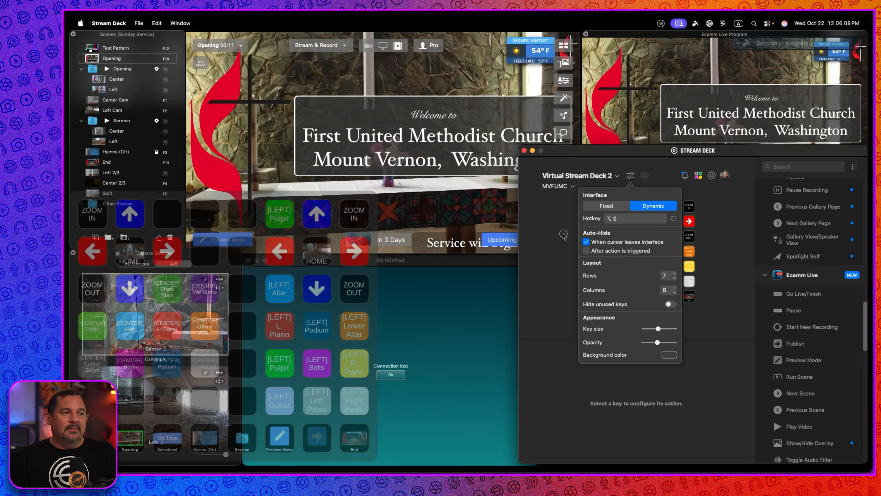
pyautogui.click(526, 190)
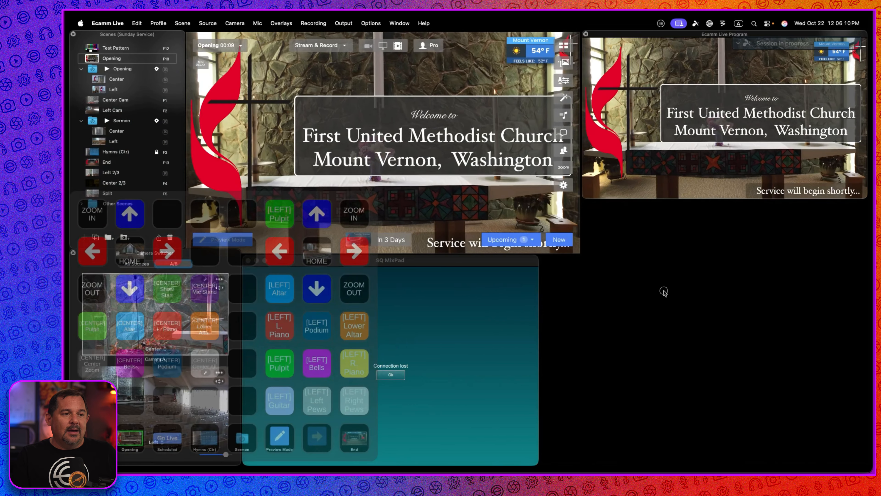
pyautogui.click(663, 292)
pyautogui.click(663, 291)
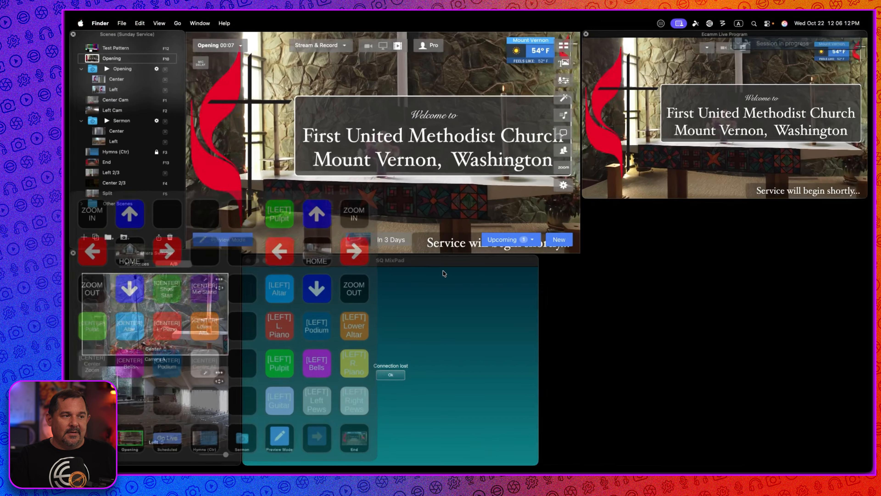
# Summon the virtual Stream Deck, trigger the CENTER Show Start camera preset, and dismiss the deck.
pyautogui.middleClick(785, 301)
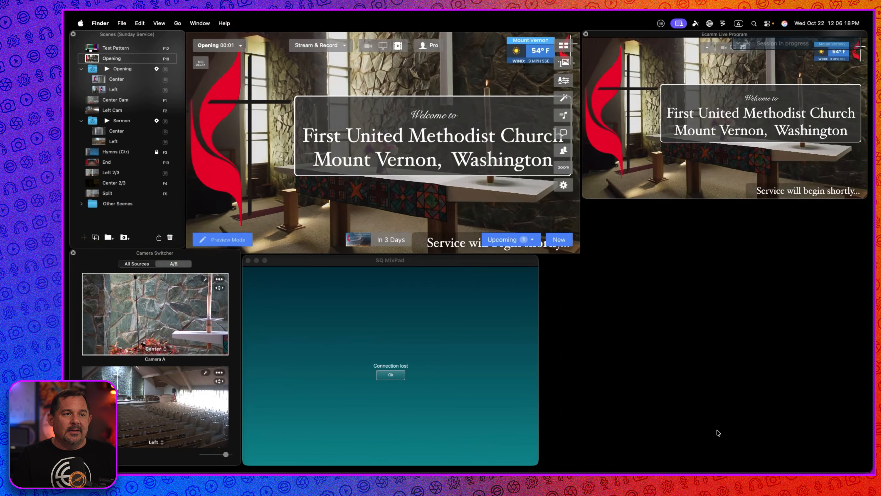
pyautogui.middleClick(719, 433)
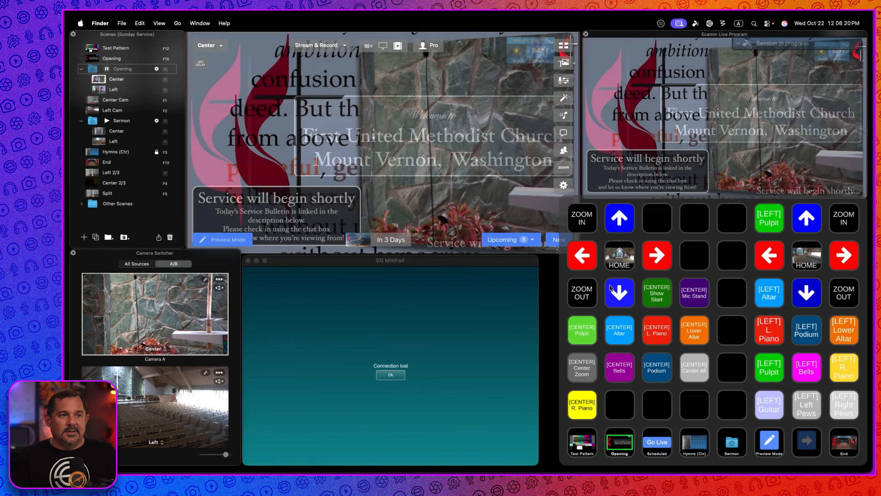
pyautogui.click(659, 298)
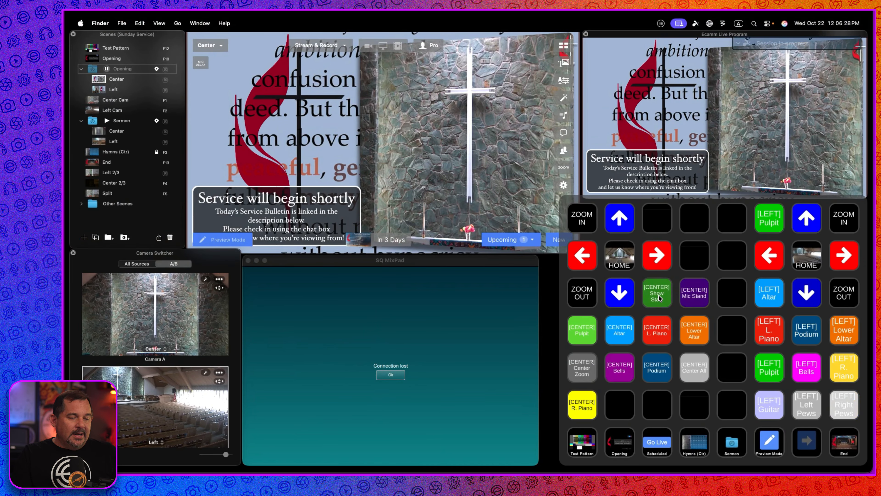
pyautogui.press('Escape')
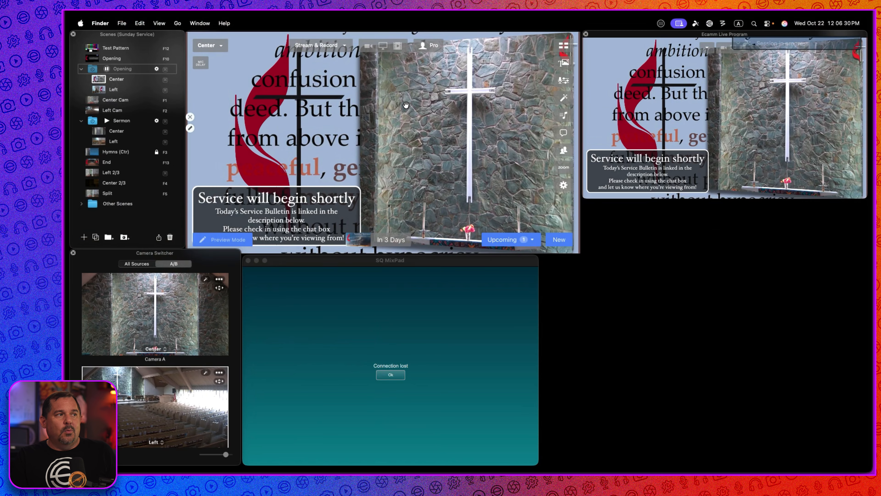